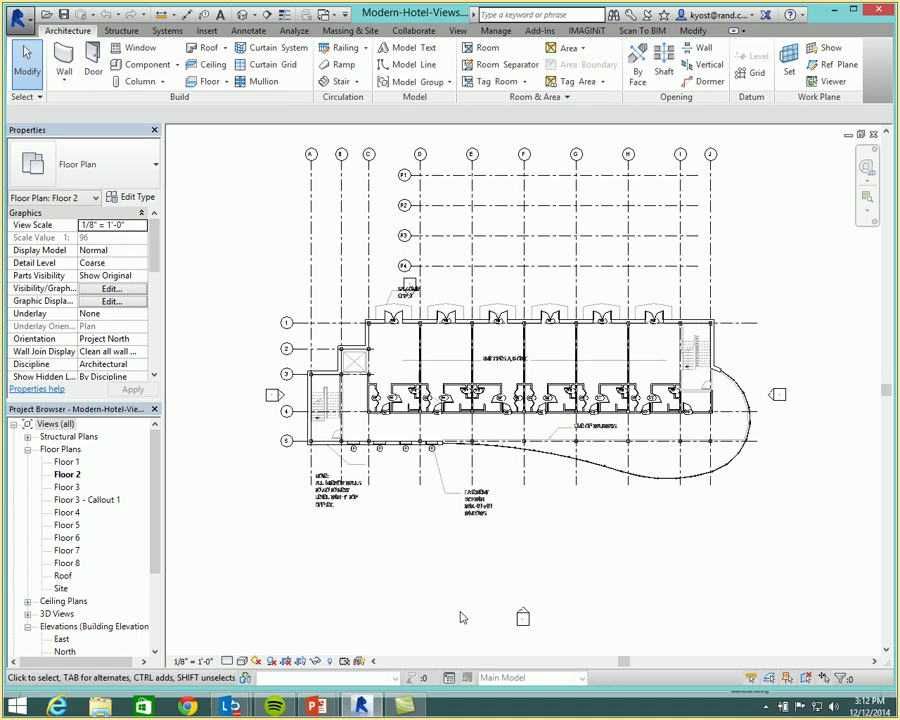
Step: Hide the imported Hotel-Typical-Guest-Floor-Plan.dwg as an individual element in the Floor 2 view
{"action": "scroll", "coordinate": [374, 538], "scroll_direction": "up", "scroll_amount": 1}
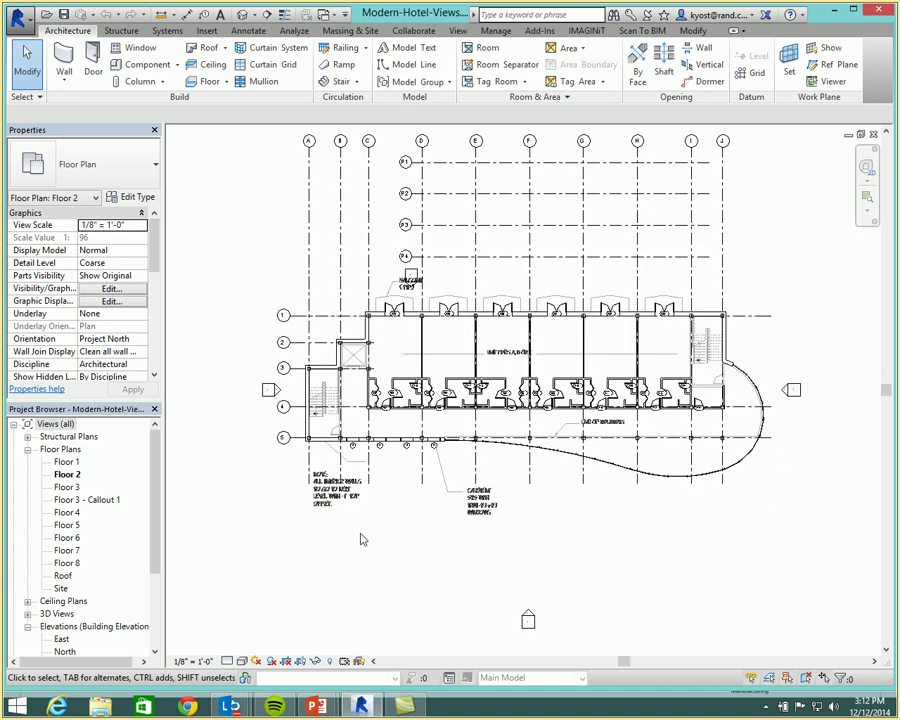
{"action": "left_click", "coordinate": [356, 503]}
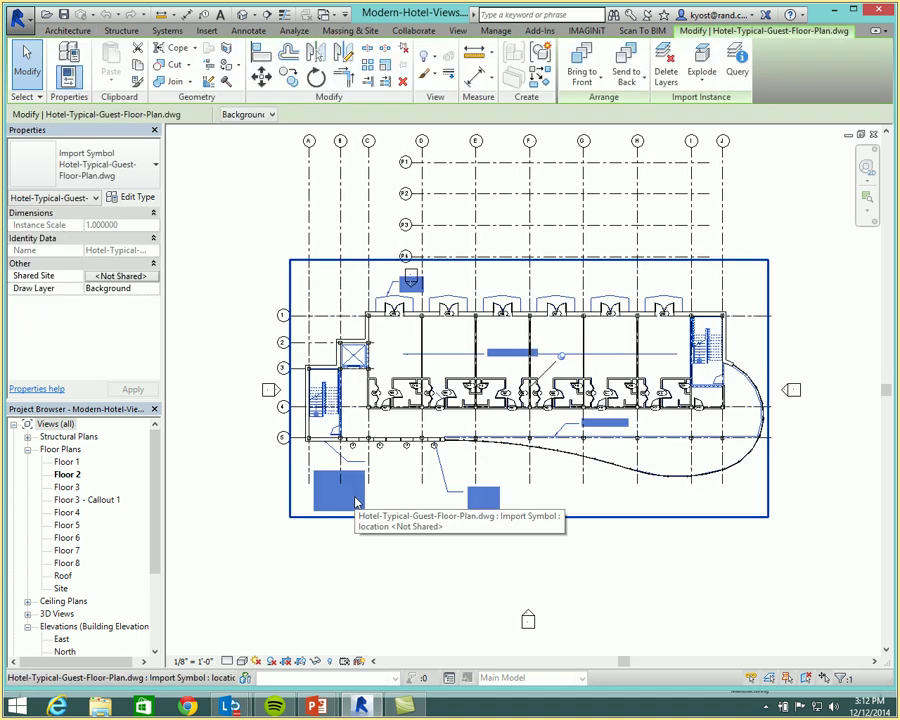
{"action": "right_click", "coordinate": [395, 493]}
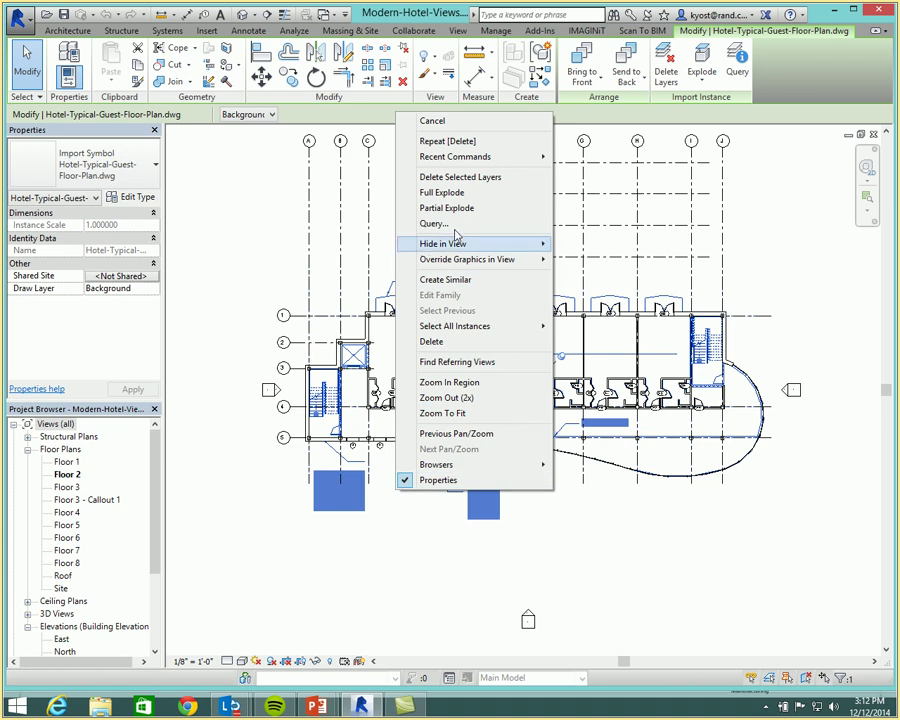
{"action": "mouse_move", "coordinate": [465, 243]}
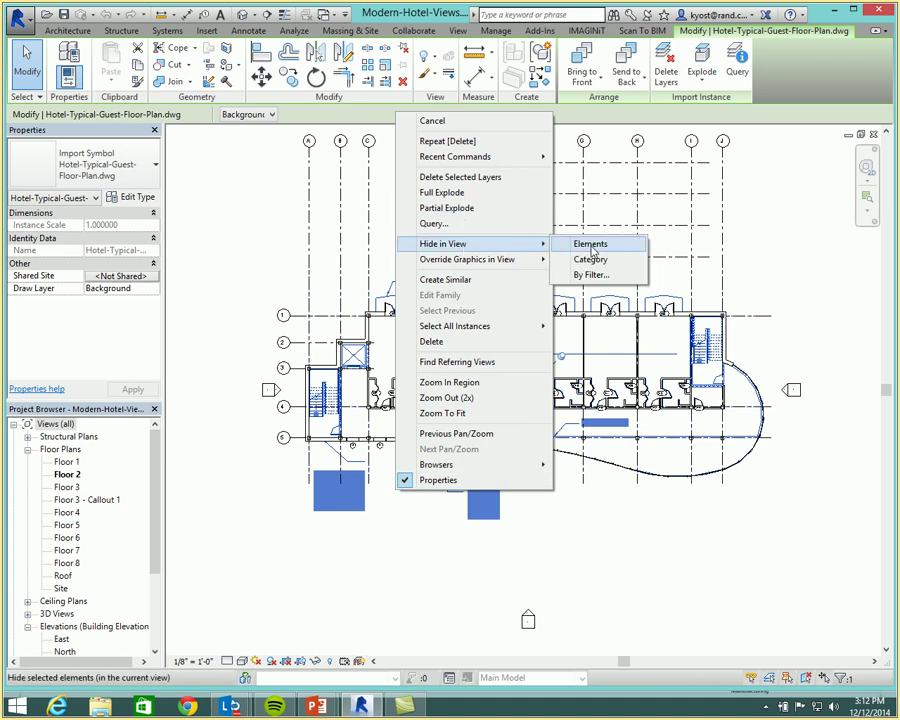
{"action": "left_click", "coordinate": [590, 245]}
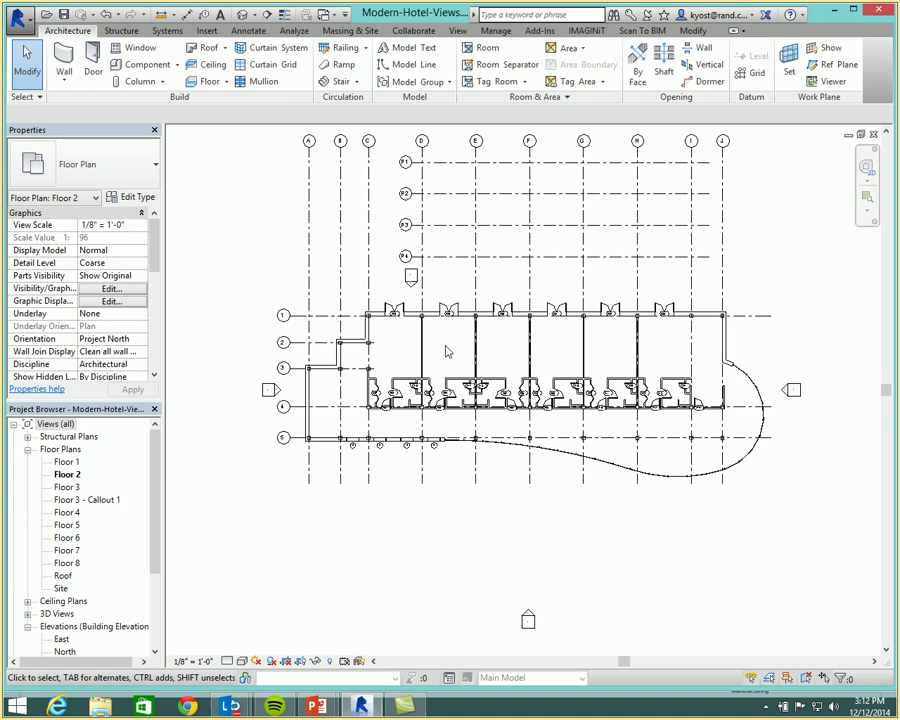
{"action": "key", "text": "Num_Lock"}
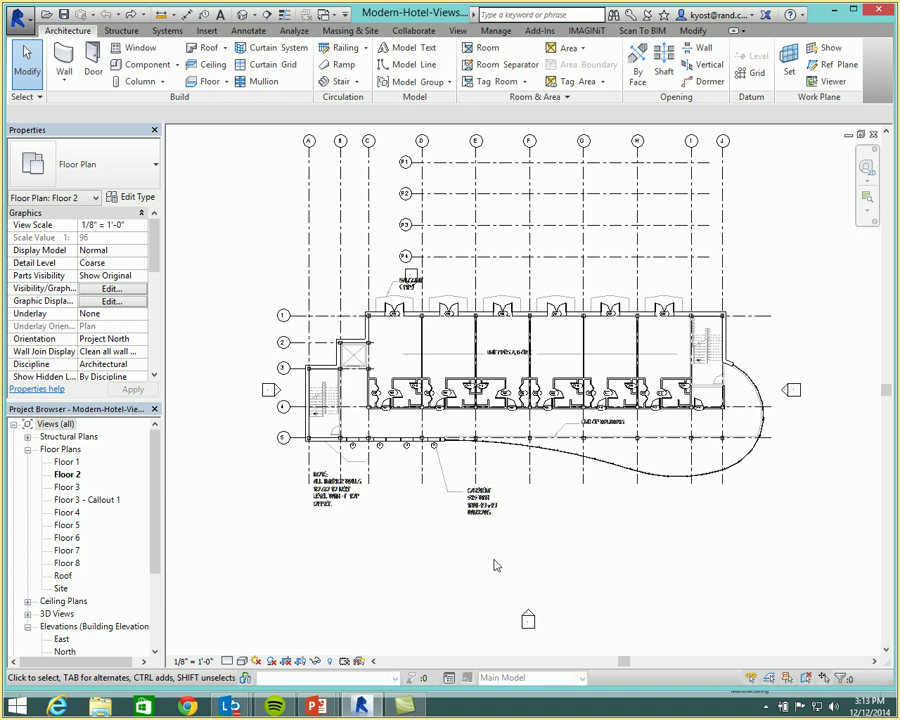
Step: Turn off the imported category Hotel-Typical-Guest-Floor-Plan.dwg in Floor 2's visibility/graphic overrides
{"action": "key", "text": "v"}
{"action": "key", "text": "v"}
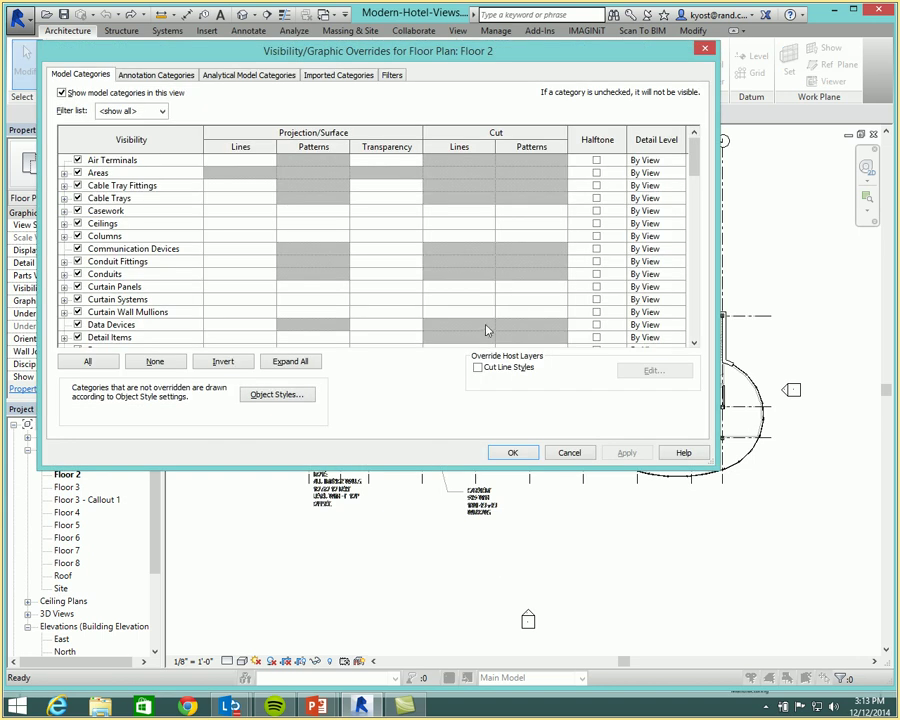
{"action": "left_click", "coordinate": [349, 77]}
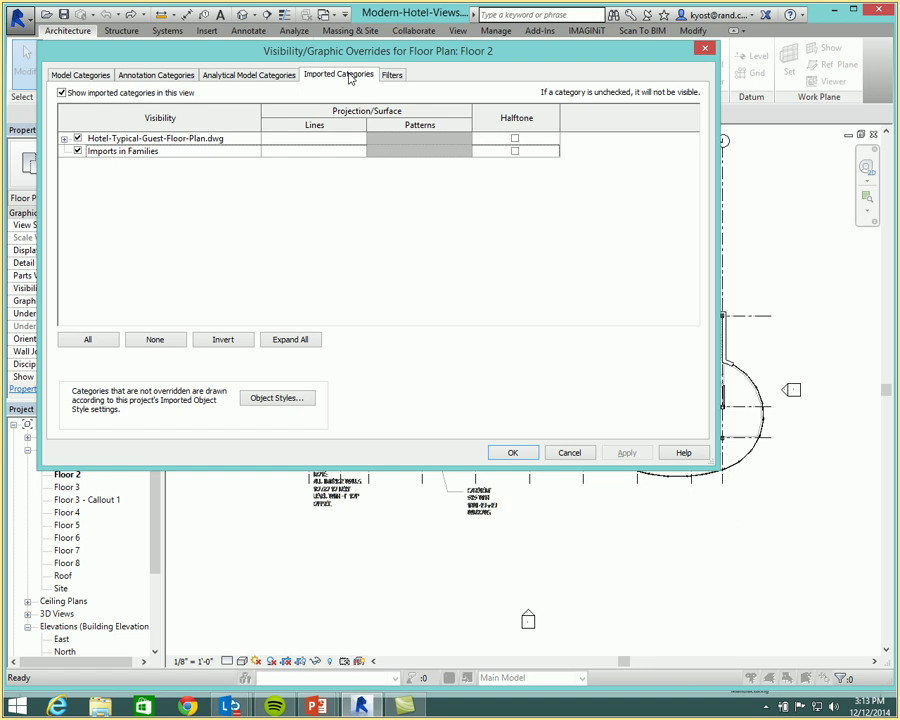
{"action": "left_click", "coordinate": [78, 138]}
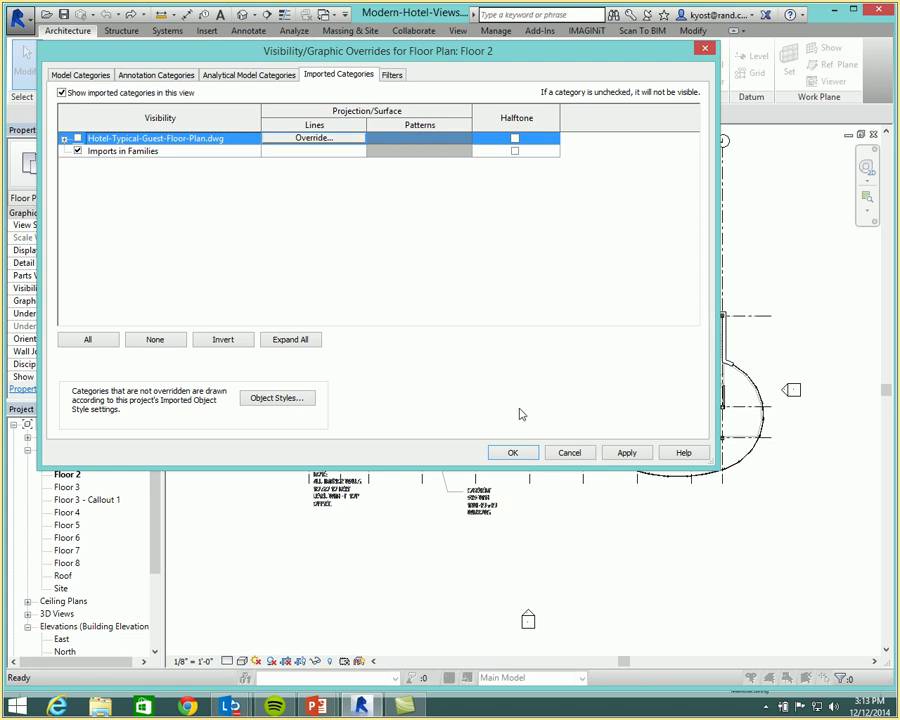
{"action": "left_click", "coordinate": [513, 452]}
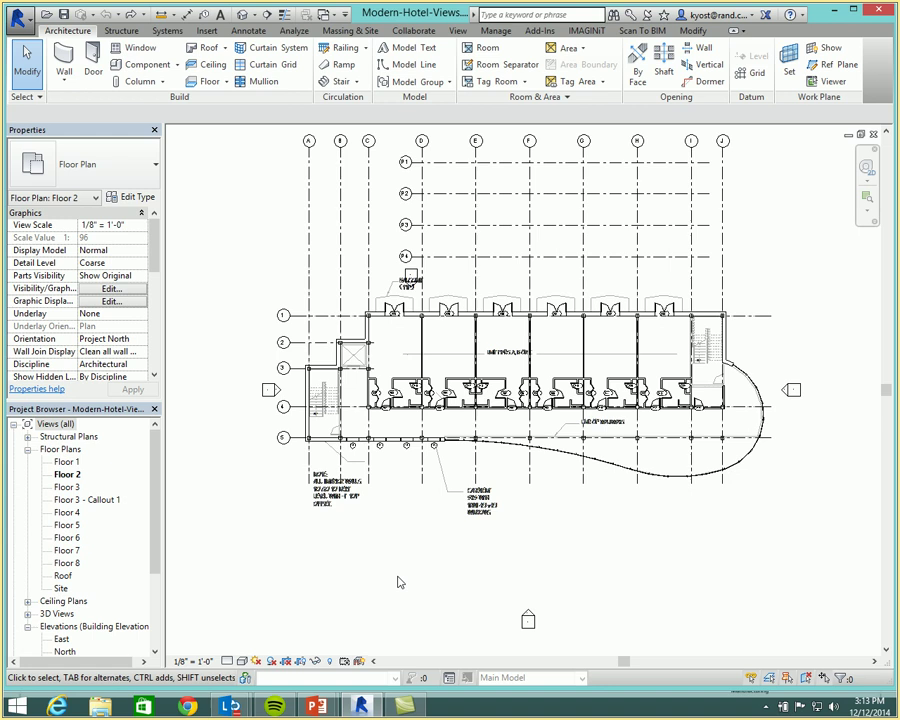
Step: Delete the imported Hotel-Typical-Guest-Floor-Plan.dwg from the Floor 2 plan
{"action": "left_click", "coordinate": [332, 502]}
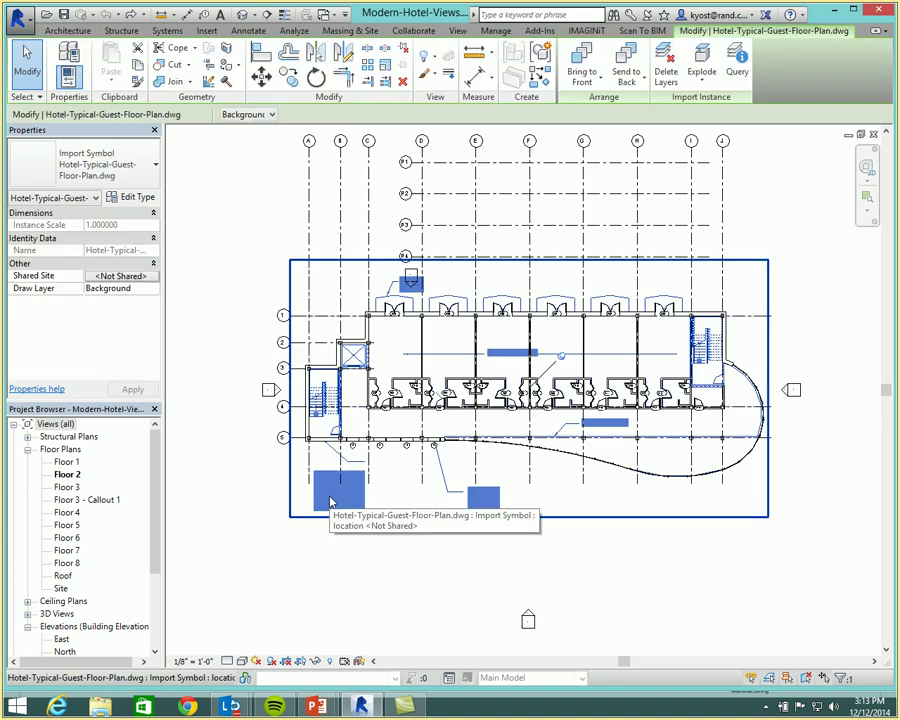
{"action": "key", "text": "d"}
{"action": "key", "text": "e"}
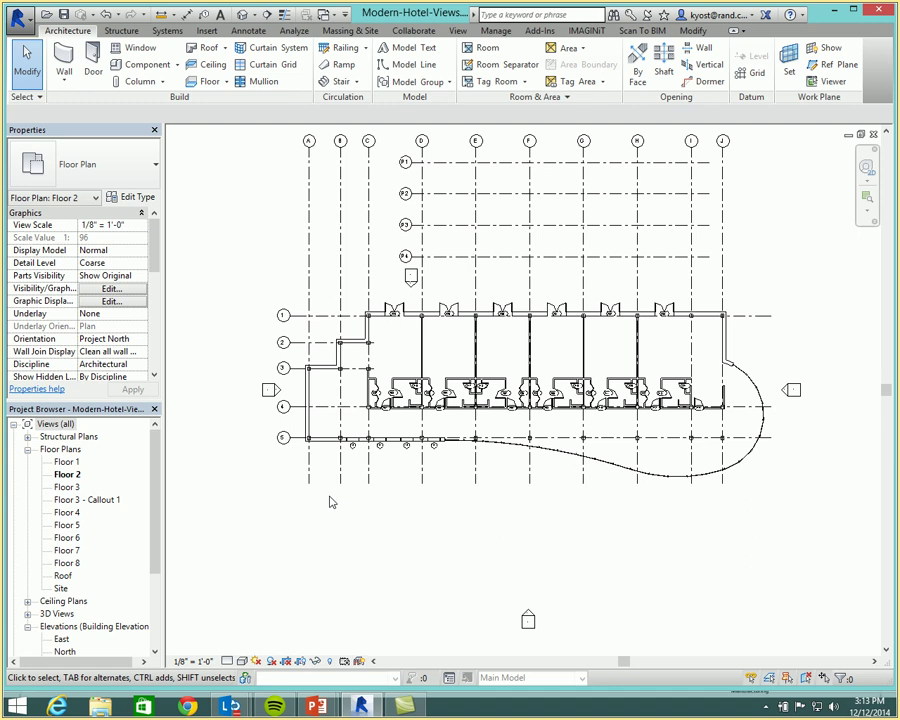
Step: Create a rectangular callout around the bathroom between grids D and E on Floor 2 and open the callout view
{"action": "left_click", "coordinate": [70, 476]}
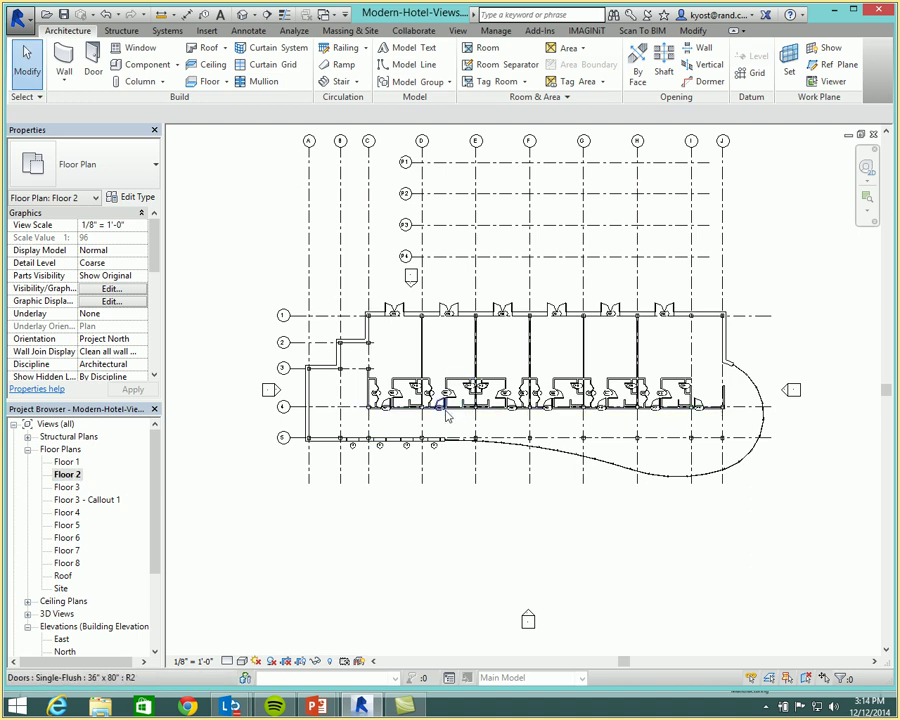
{"action": "scroll", "coordinate": [446, 408], "scroll_direction": "up", "scroll_amount": 2}
{"action": "scroll", "coordinate": [451, 414], "scroll_direction": "up", "scroll_amount": 1}
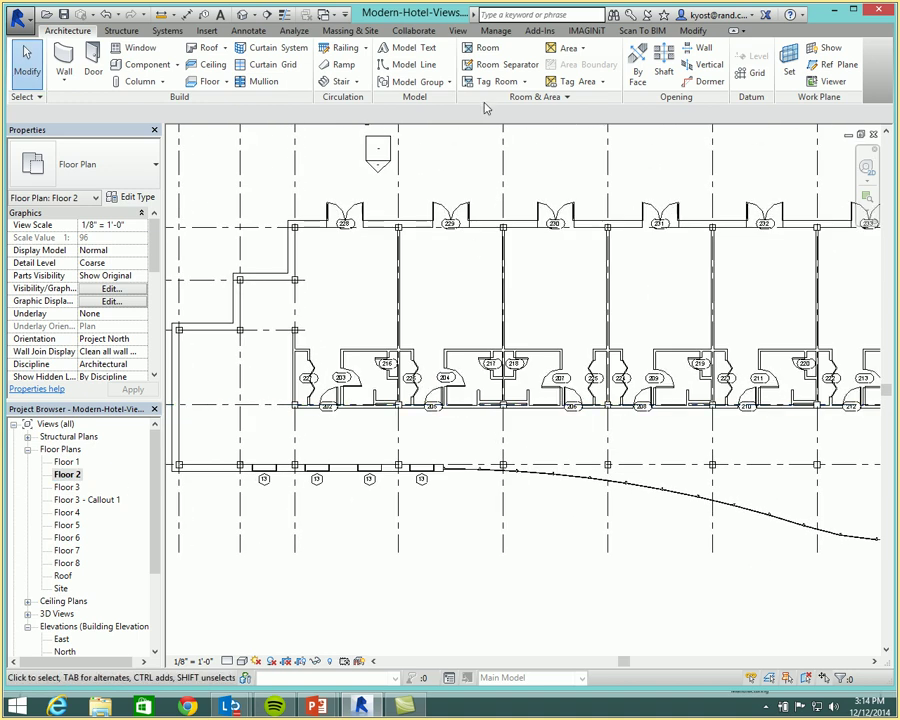
{"action": "left_click", "coordinate": [457, 30]}
{"action": "left_click", "coordinate": [478, 65]}
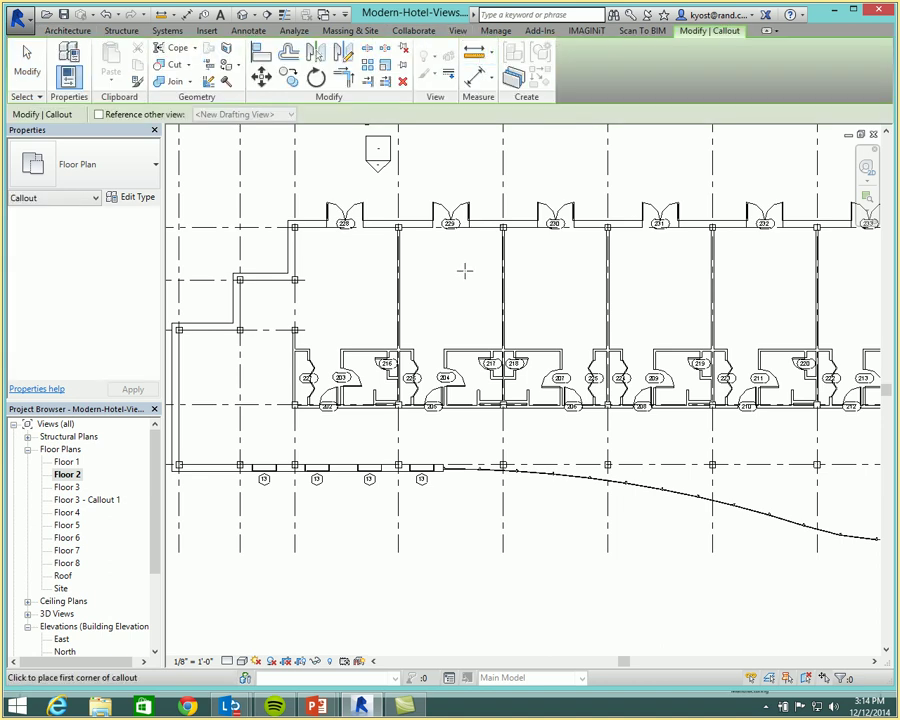
{"action": "left_click", "coordinate": [428, 328]}
{"action": "left_click", "coordinate": [521, 432]}
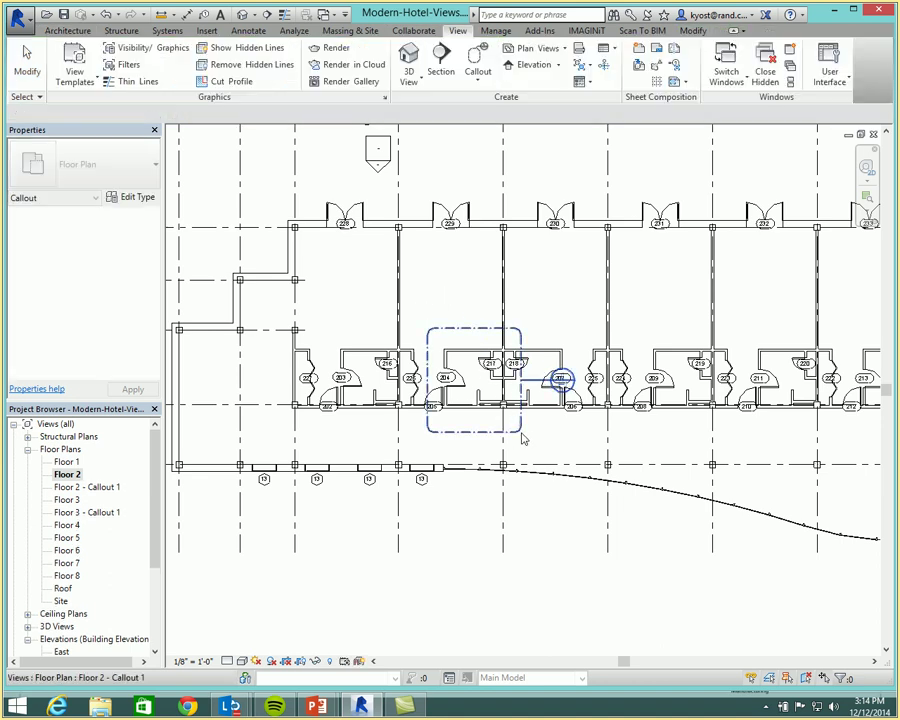
{"action": "right_click", "coordinate": [488, 327]}
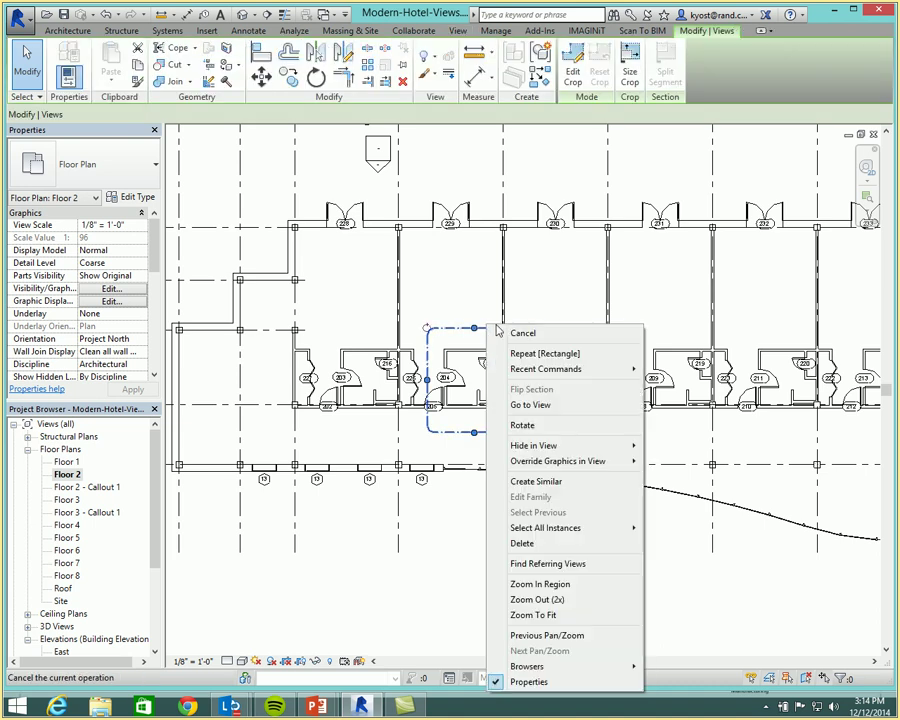
{"action": "left_click", "coordinate": [526, 405]}
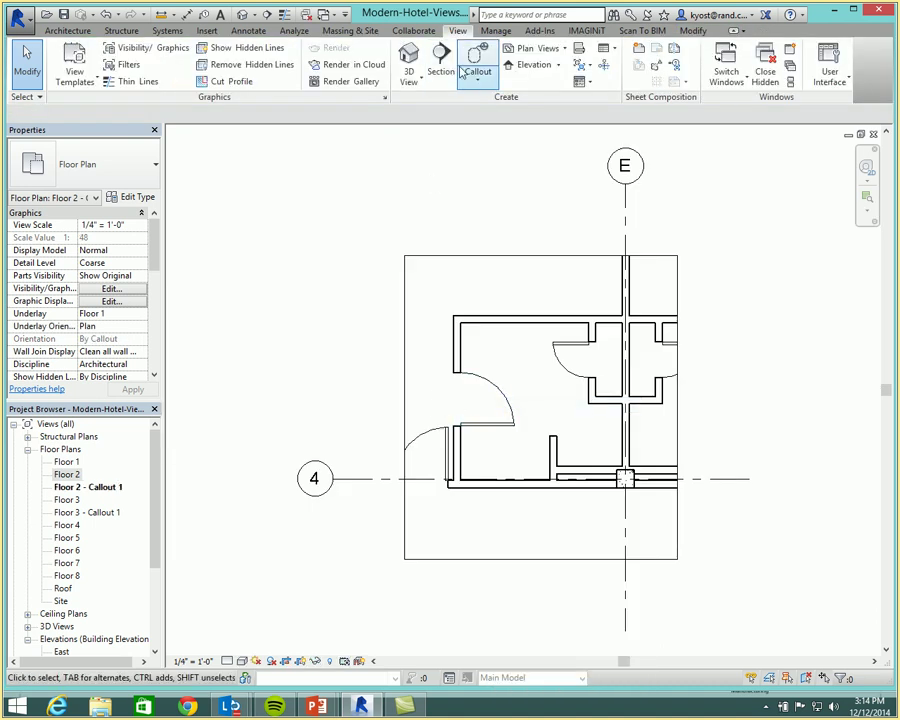
Step: Place an interior elevation marker in the middle of the bathroom, facing its upper wall
{"action": "left_click", "coordinate": [521, 70]}
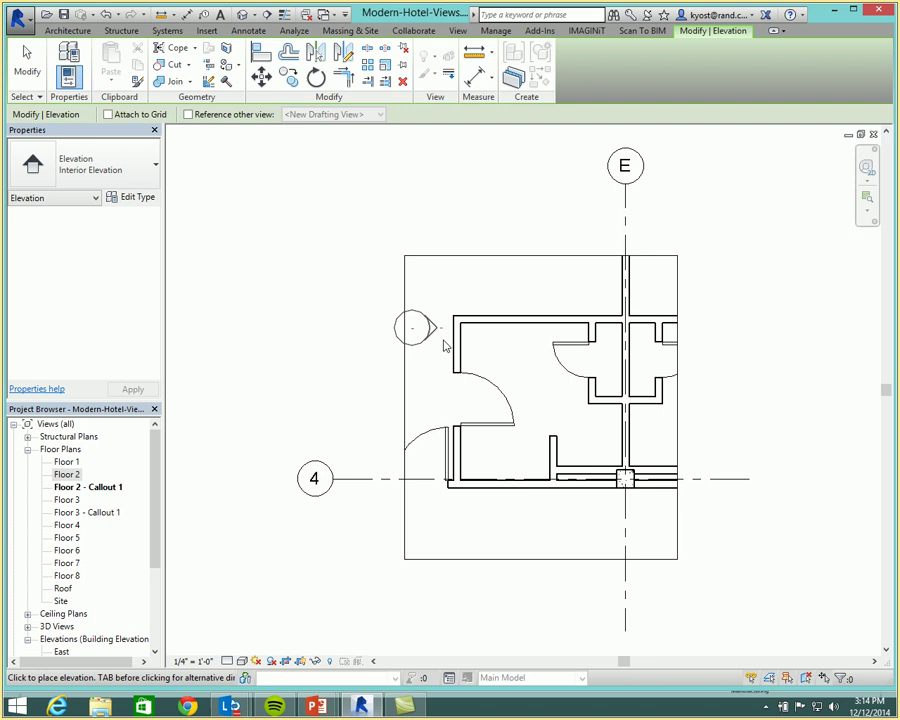
{"action": "left_click", "coordinate": [524, 380]}
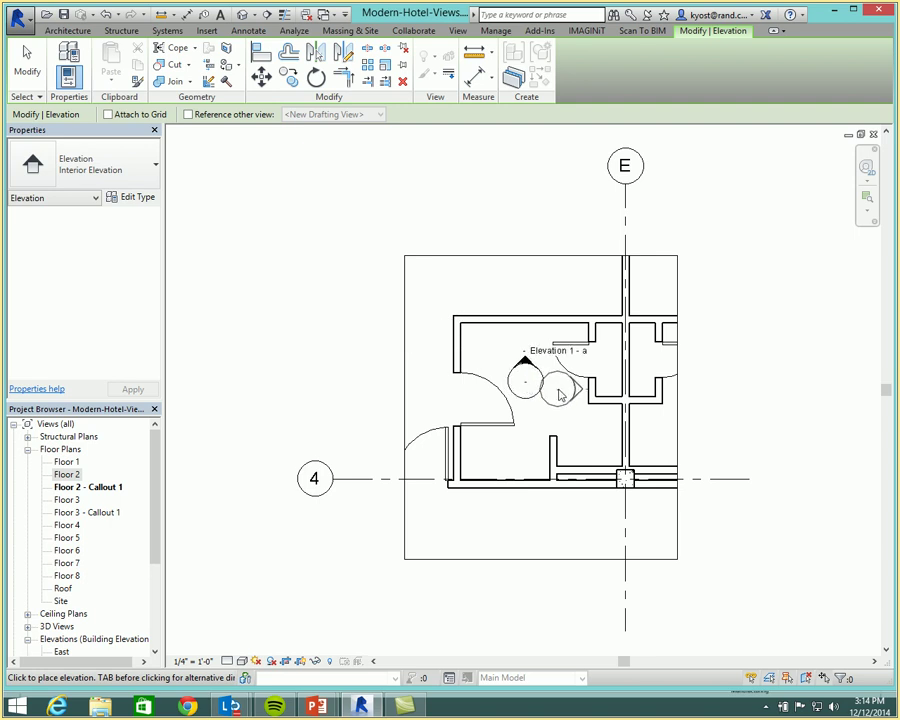
{"action": "key", "text": "Escape"}
{"action": "key", "text": "Escape"}
Step: Turn on the elevation views for the other three directions of the bathroom's elevation marker
{"action": "left_click", "coordinate": [526, 381]}
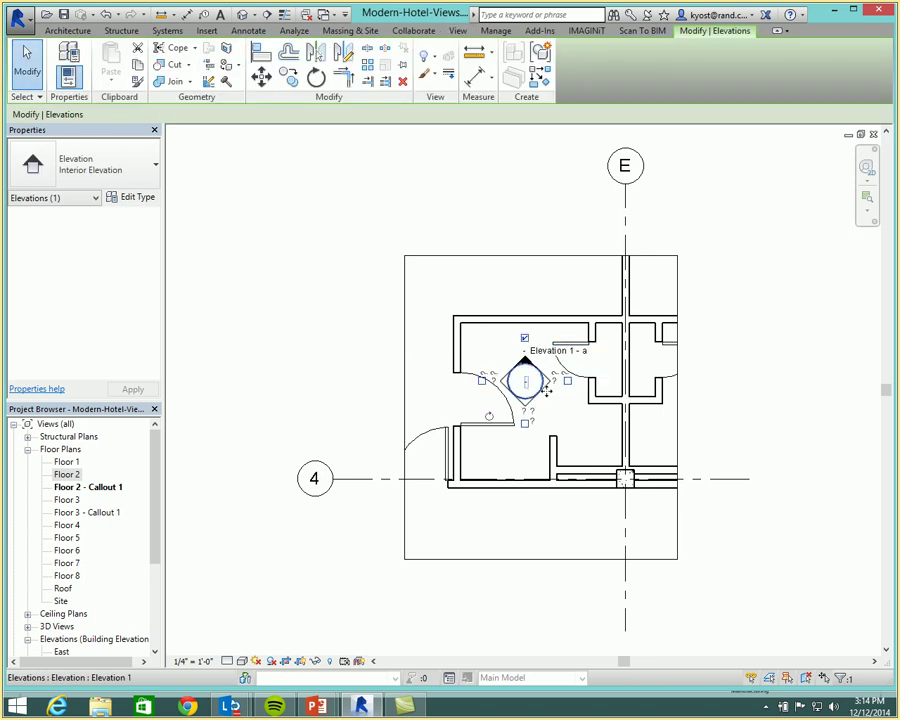
{"action": "left_click", "coordinate": [567, 381]}
{"action": "left_click", "coordinate": [524, 423]}
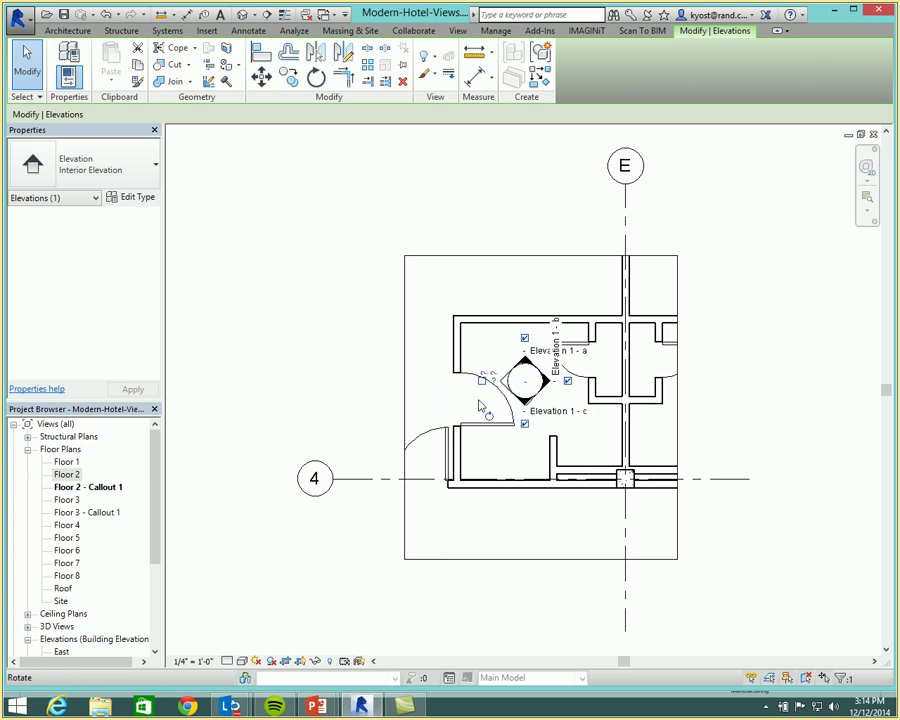
{"action": "left_click", "coordinate": [482, 381]}
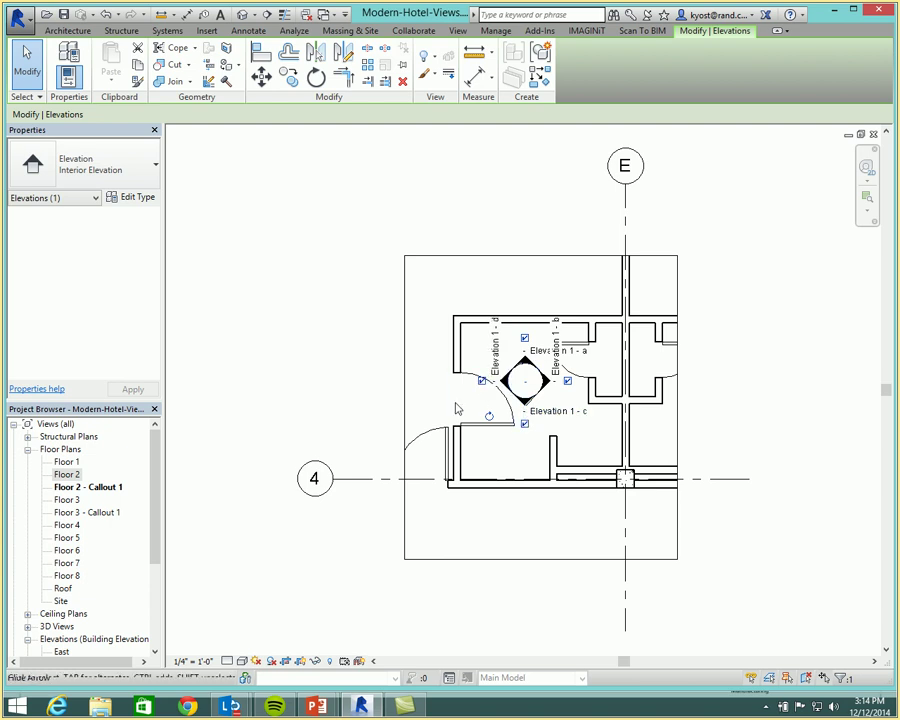
Step: Return to the Floor 2 plan and check the Elevations annotation category in its visibility/graphic overrides
{"action": "double_click", "coordinate": [67, 474]}
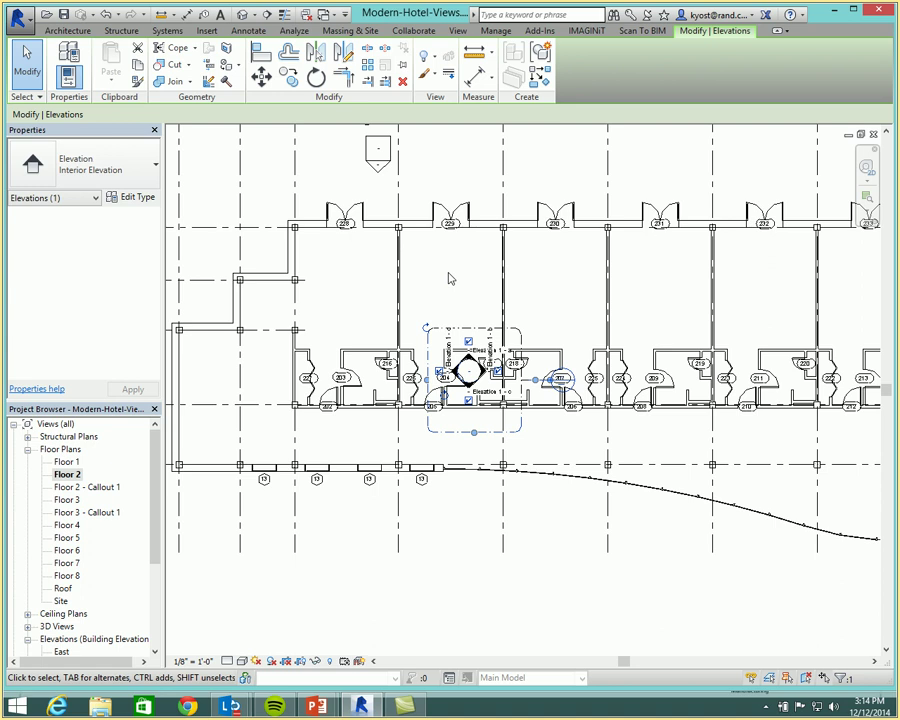
{"action": "key", "text": "v"}
{"action": "key", "text": "g"}
{"action": "left_click", "coordinate": [157, 74]}
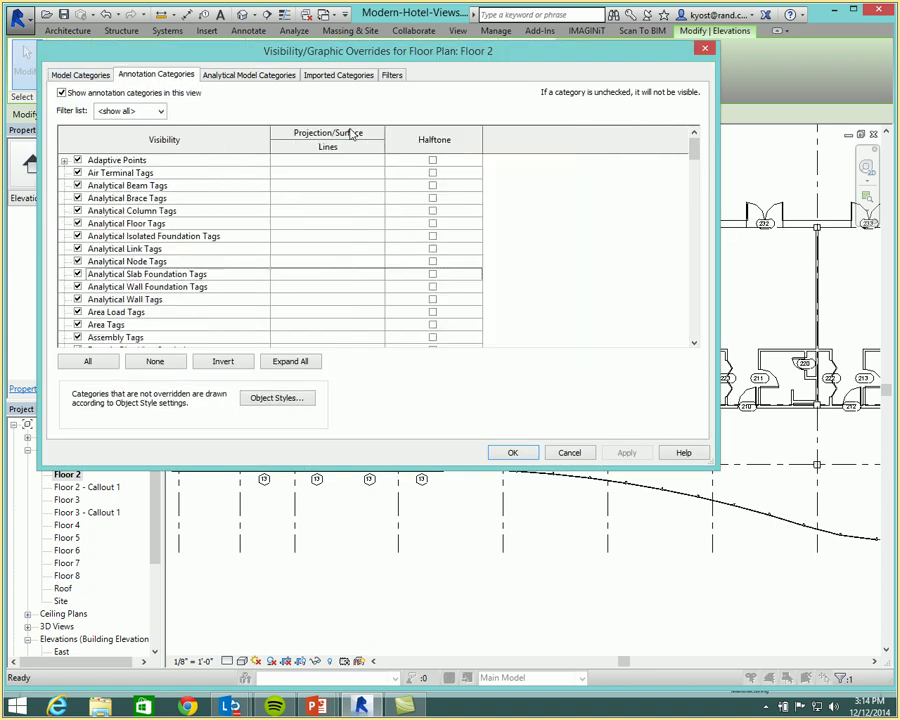
{"action": "left_click_drag", "start_coordinate": [694, 148], "coordinate": [695, 201]}
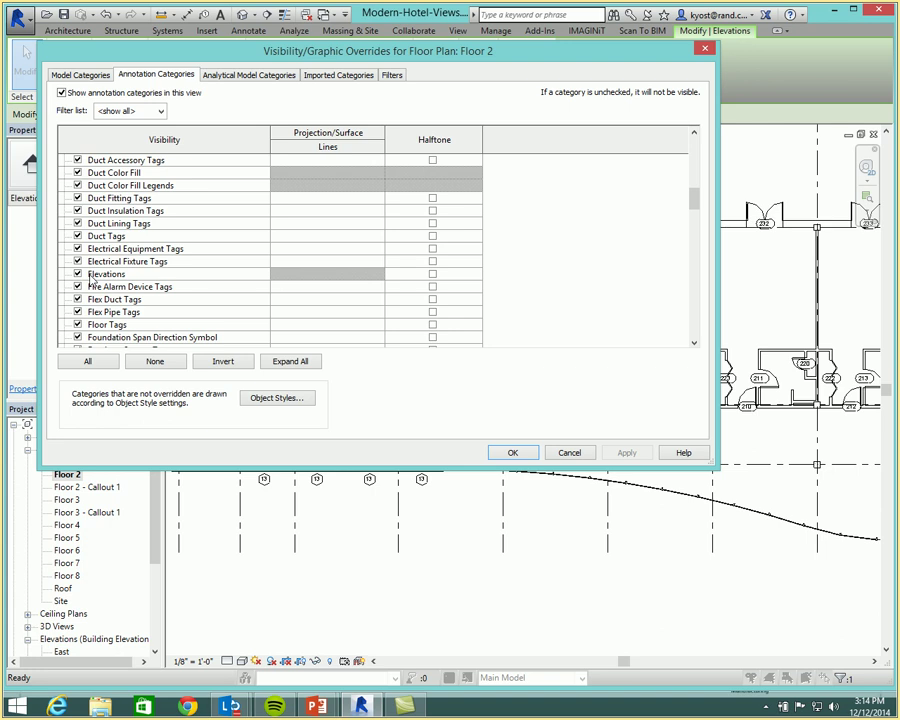
{"action": "left_click", "coordinate": [521, 455]}
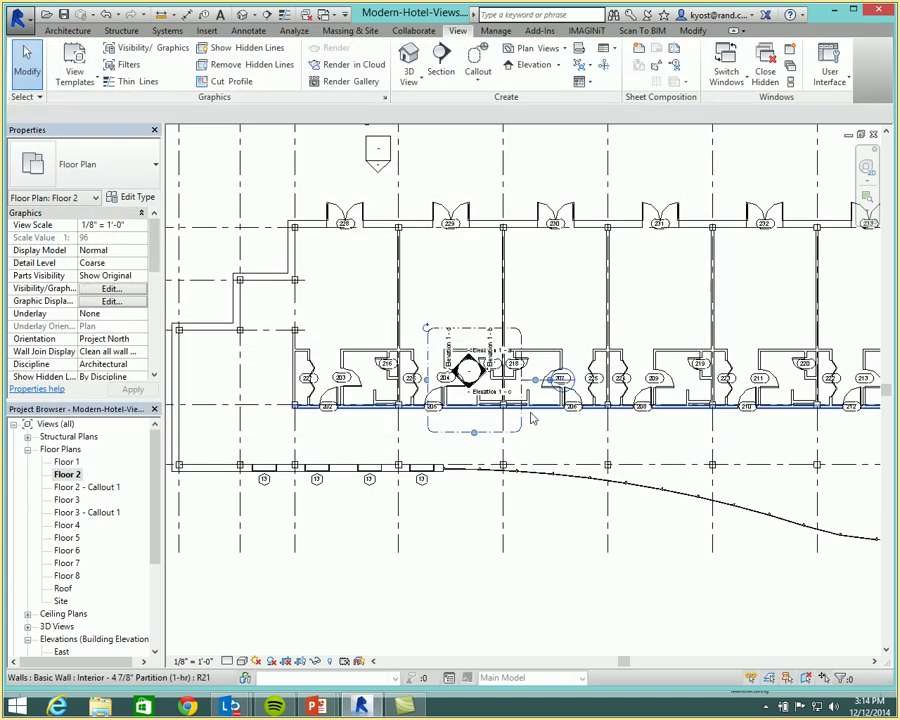
Step: Window-select the bathroom area, filter the selection to Elevations and Views only, and hide those elements in the Floor 2 view
{"action": "scroll", "coordinate": [530, 420], "scroll_direction": "up", "scroll_amount": 2}
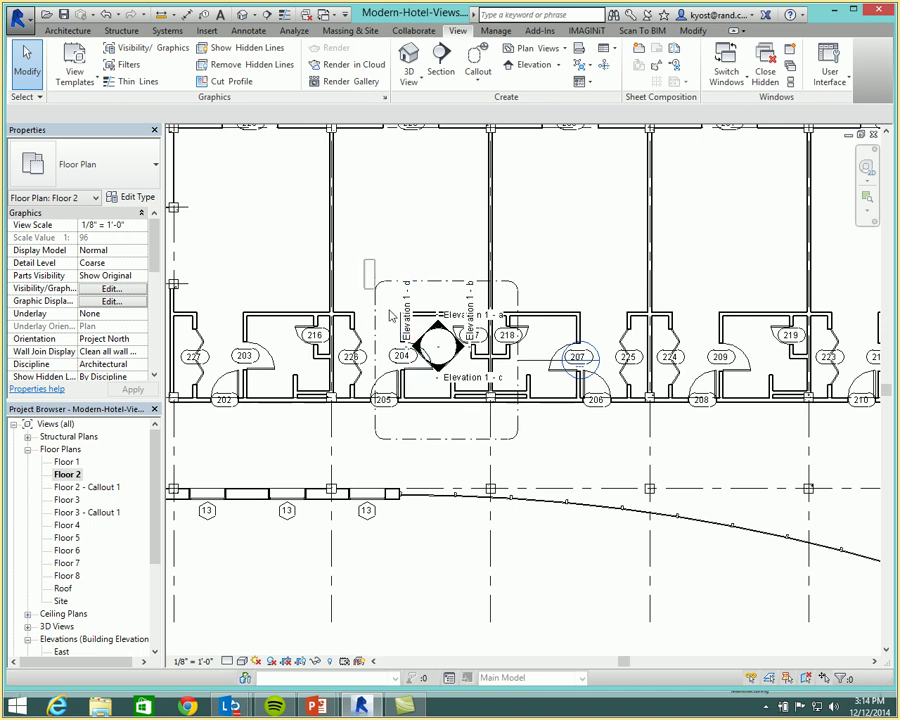
{"action": "mouse_move", "coordinate": [390, 315]}
{"action": "left_mouse_down"}
{"action": "mouse_move", "coordinate": [518, 416]}
{"action": "mouse_move", "coordinate": [376, 402]}
{"action": "left_mouse_up"}
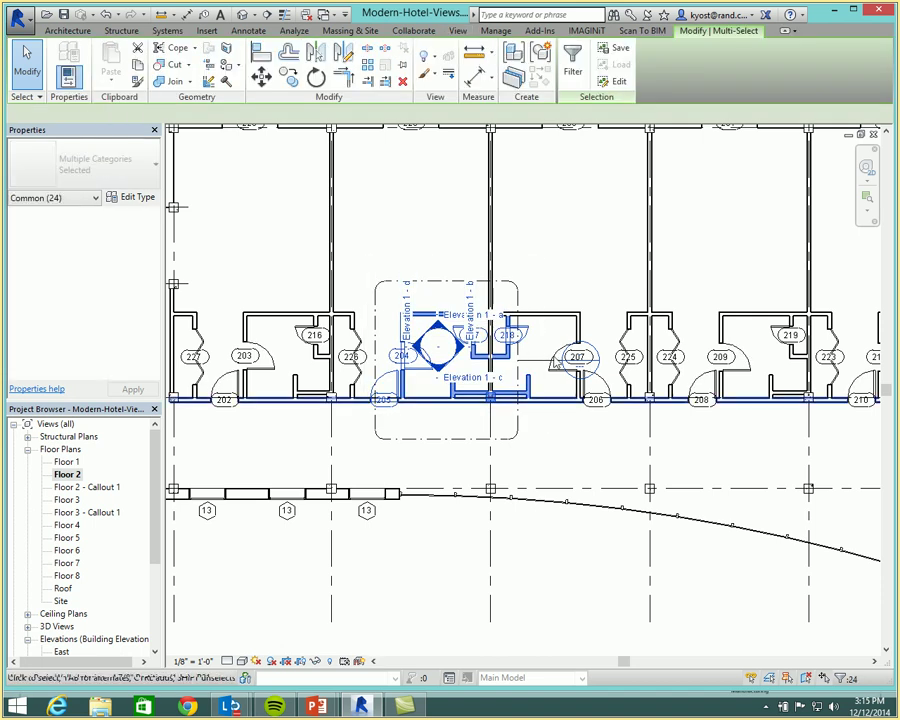
{"action": "left_click", "coordinate": [573, 65]}
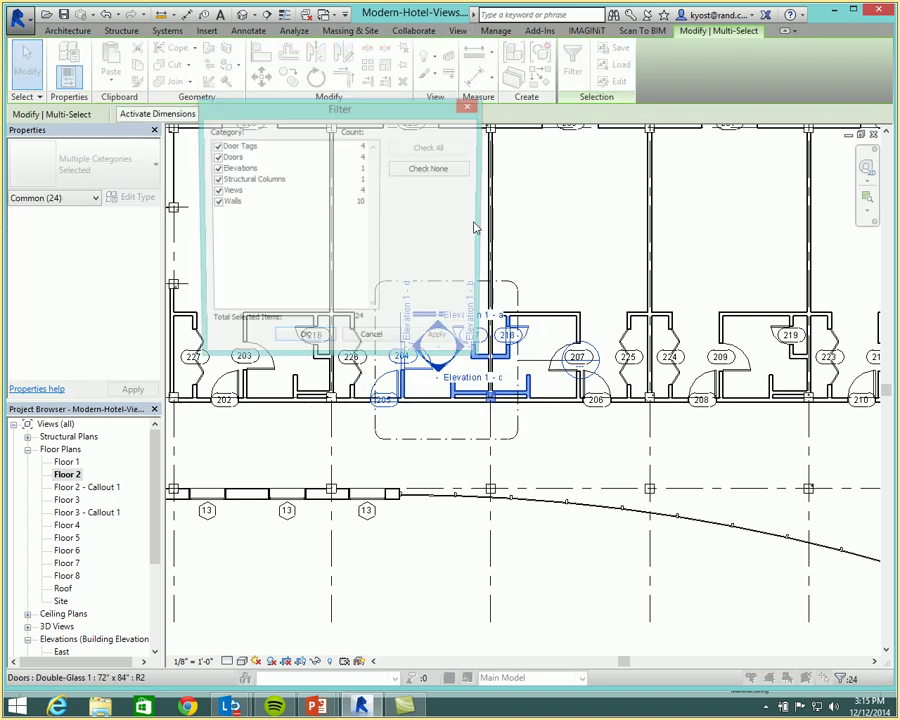
{"action": "left_click", "coordinate": [214, 146]}
{"action": "left_click", "coordinate": [214, 157]}
{"action": "left_click", "coordinate": [214, 179]}
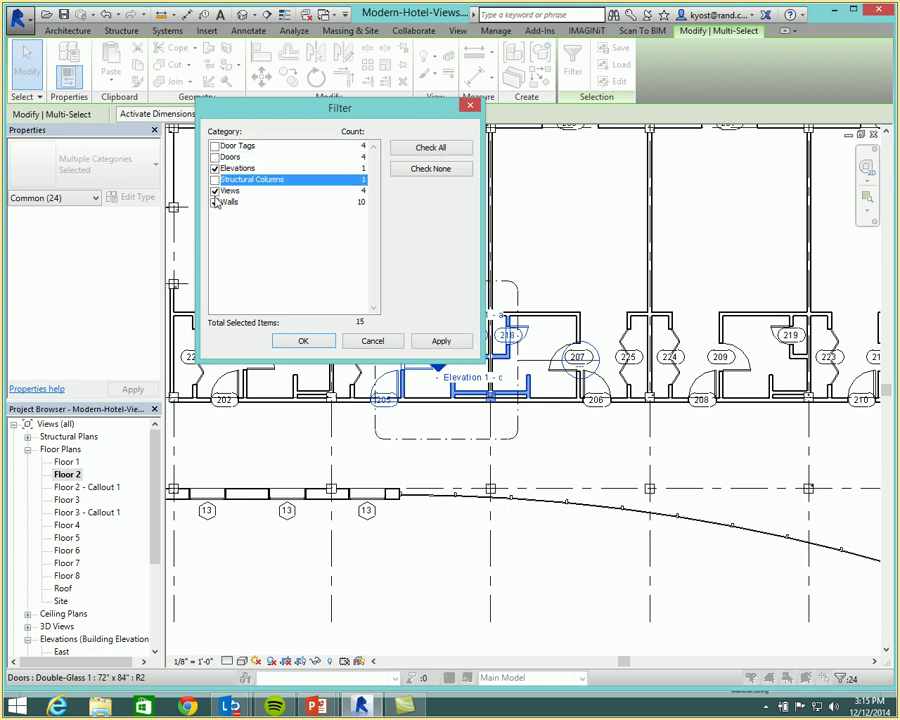
{"action": "left_click", "coordinate": [214, 202]}
{"action": "left_click", "coordinate": [299, 338]}
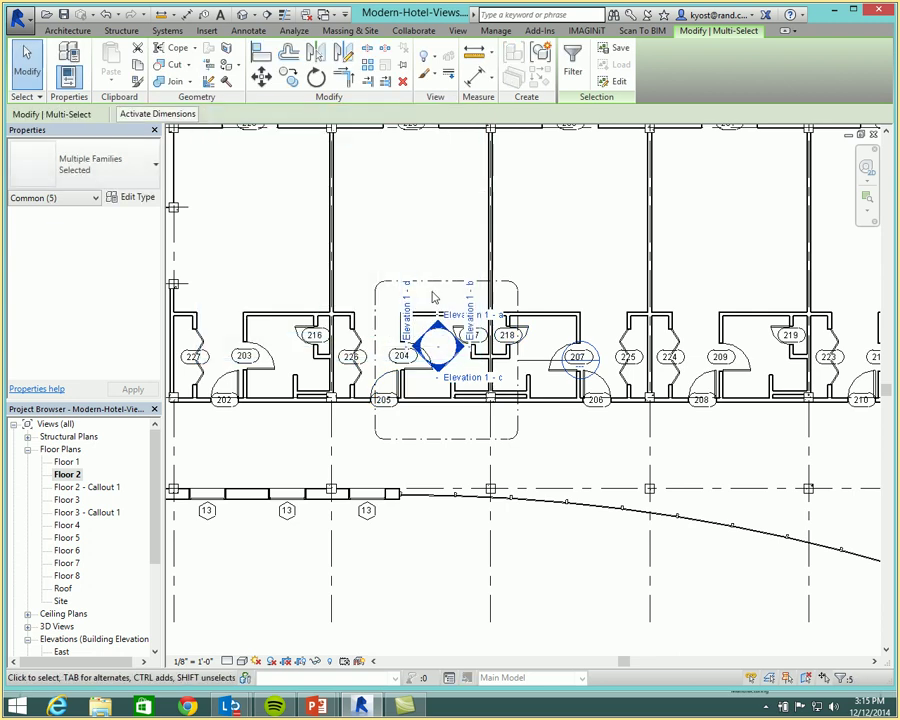
{"action": "right_click", "coordinate": [433, 297]}
{"action": "mouse_move", "coordinate": [526, 364]}
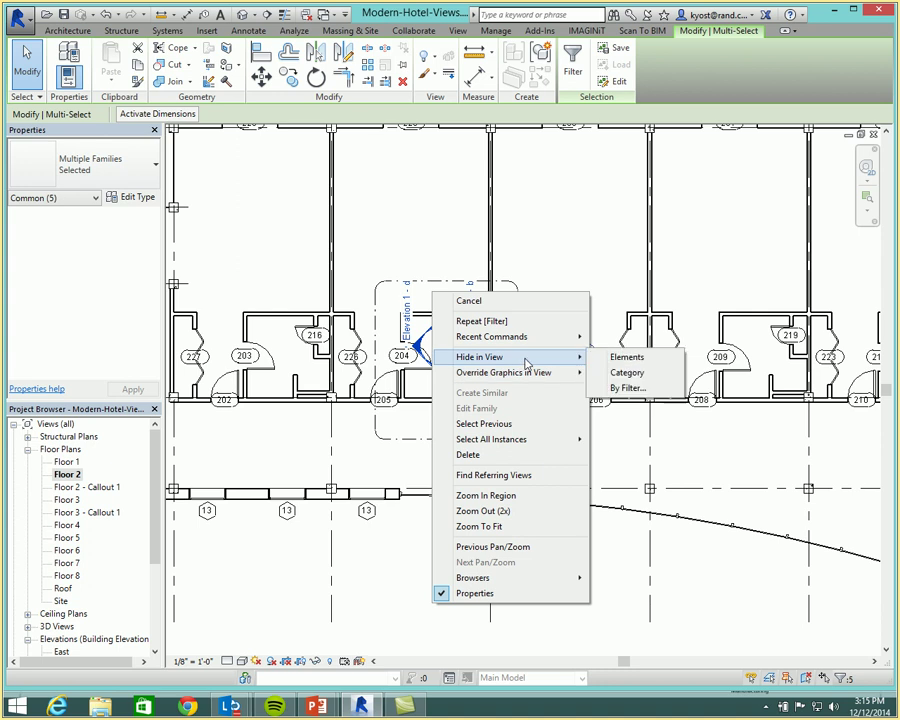
{"action": "left_click", "coordinate": [625, 360]}
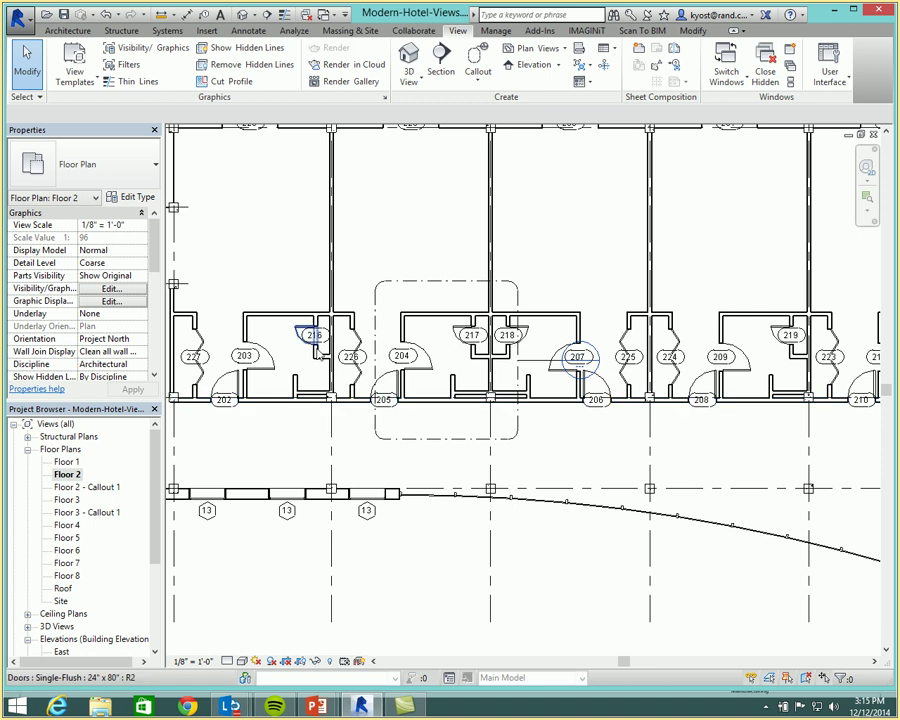
Step: Recheck the visibility setting of the Elevations annotation category in the Floor 2 view's visibility/graphic overrides
{"action": "key", "text": "v"}
{"action": "key", "text": "g"}
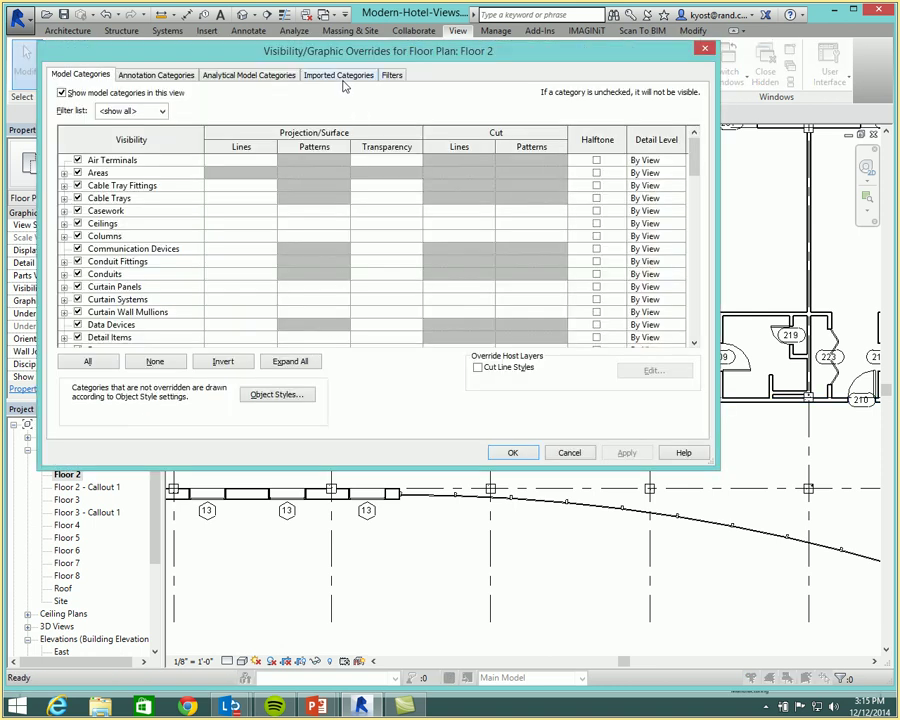
{"action": "left_click", "coordinate": [158, 75]}
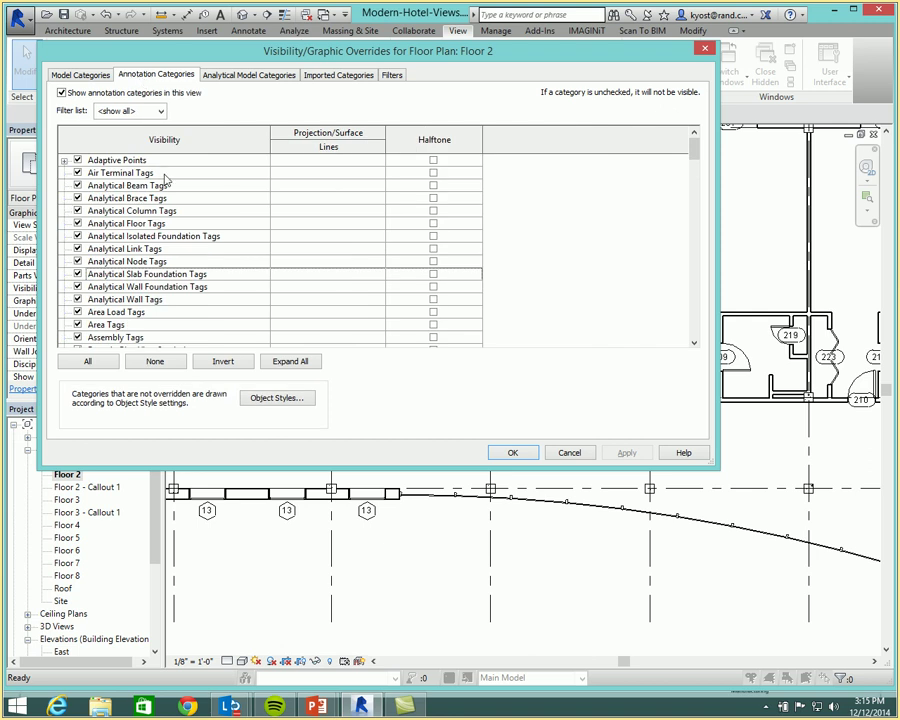
{"action": "left_click_drag", "start_coordinate": [690, 148], "coordinate": [692, 178]}
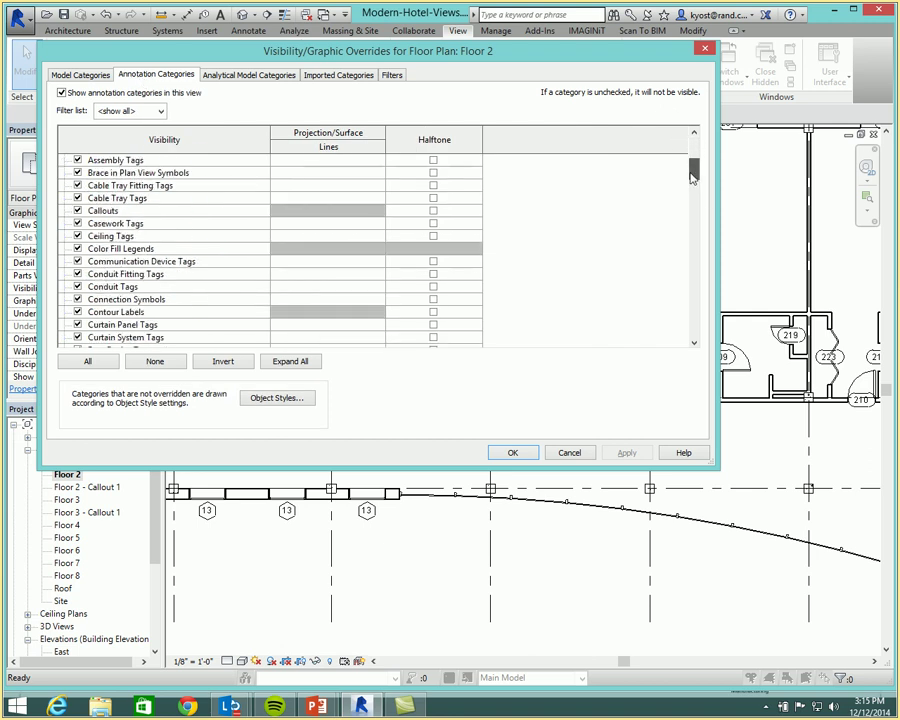
{"action": "scroll", "coordinate": [105, 315], "scroll_direction": "down", "scroll_amount": 7}
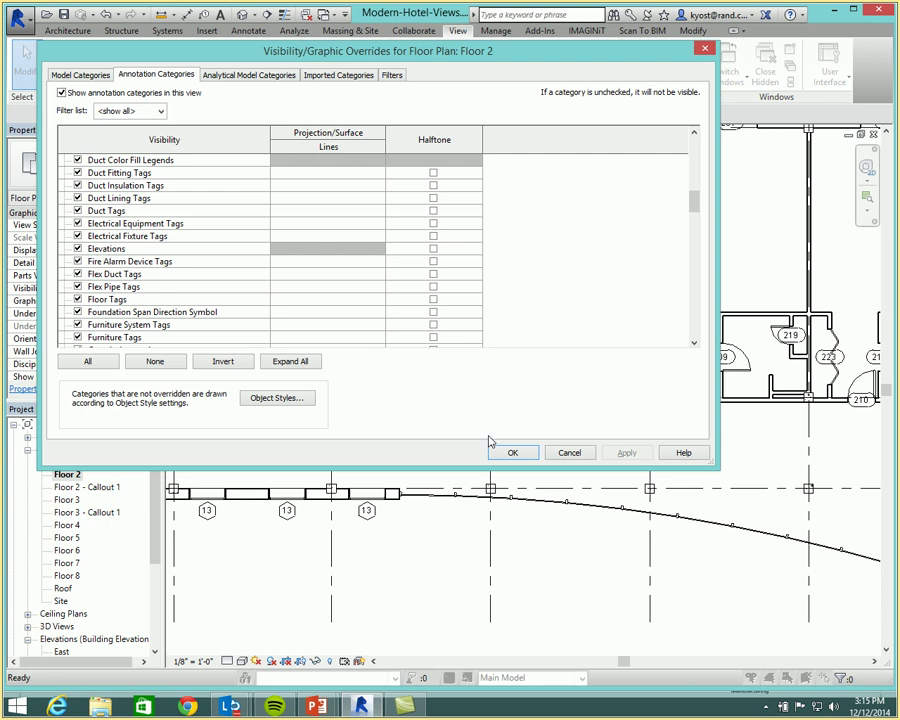
{"action": "left_click", "coordinate": [518, 456]}
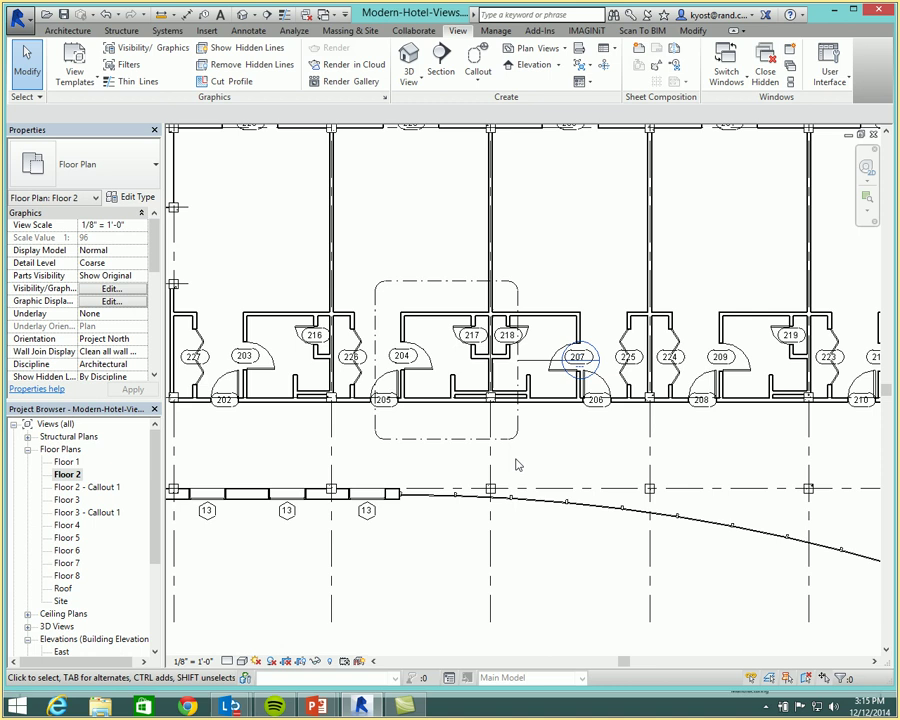
Step: In Reveal Hidden Elements mode, window-select the bathroom area, unhide its interior elevation marker and views, and leave the mode
{"action": "scroll", "coordinate": [452, 360], "scroll_direction": "up", "scroll_amount": 3}
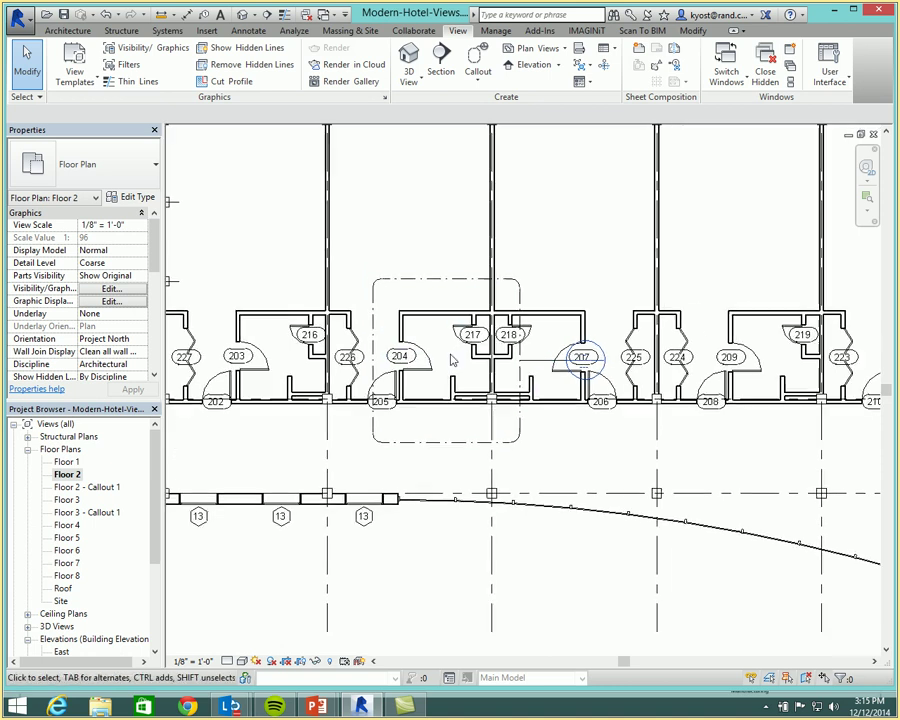
{"action": "scroll", "coordinate": [452, 360], "scroll_direction": "up", "scroll_amount": 1}
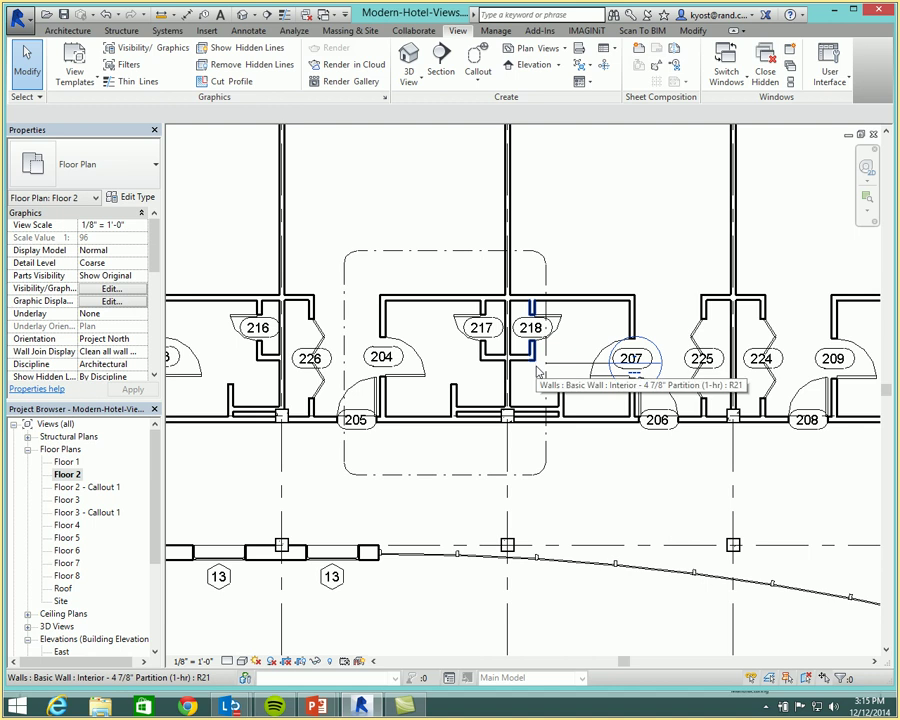
{"action": "scroll", "coordinate": [537, 370], "scroll_direction": "down", "scroll_amount": 3}
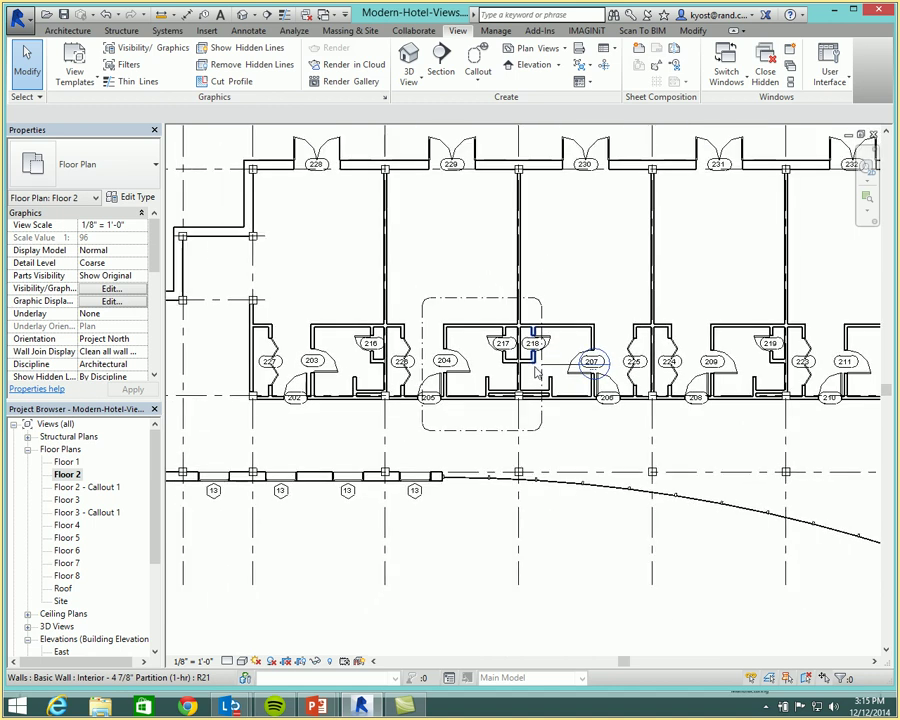
{"action": "middle_click_drag", "start_coordinate": [498, 450], "coordinate": [376, 405]}
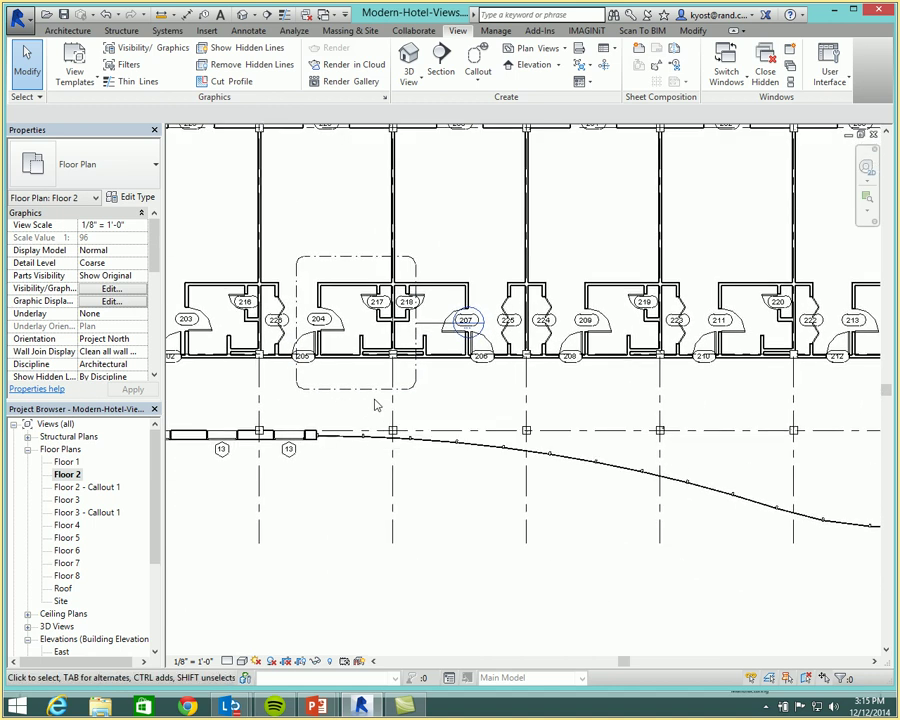
{"action": "left_click", "coordinate": [330, 662]}
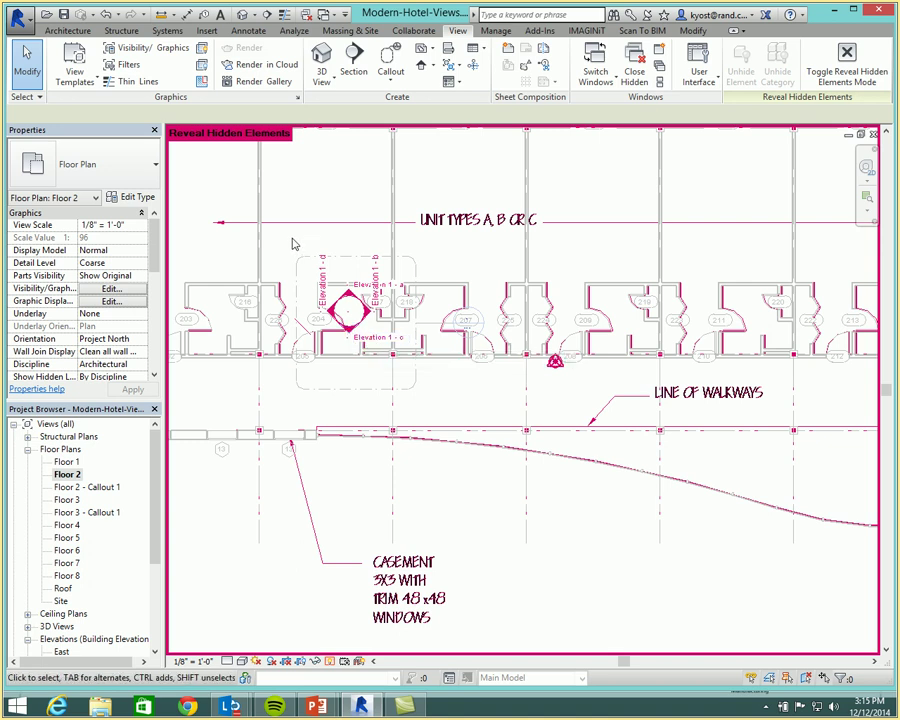
{"action": "left_click_drag", "start_coordinate": [291, 238], "coordinate": [430, 386]}
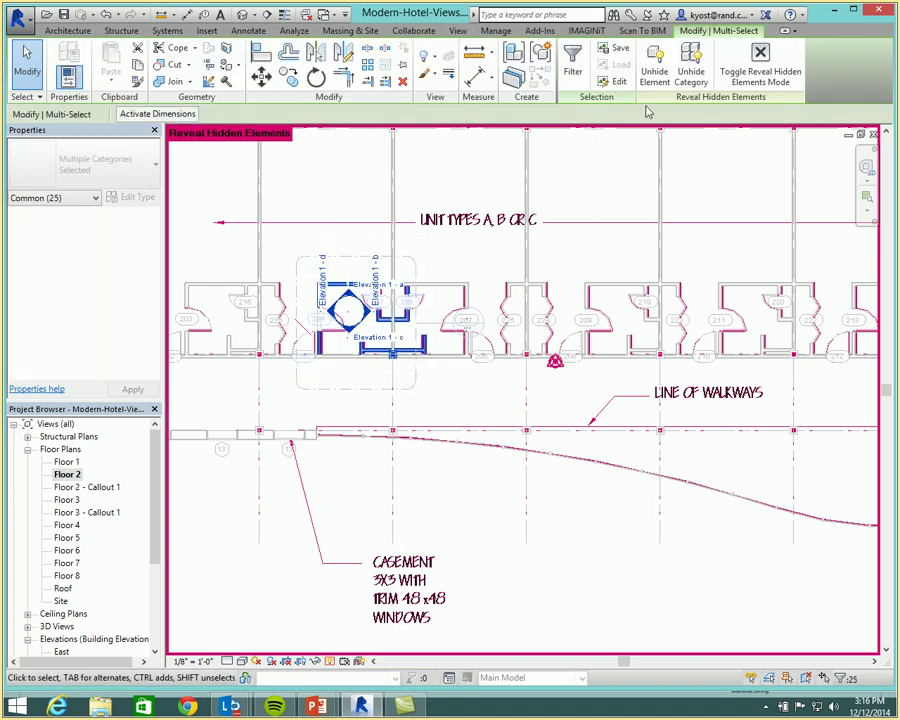
{"action": "left_click", "coordinate": [654, 74]}
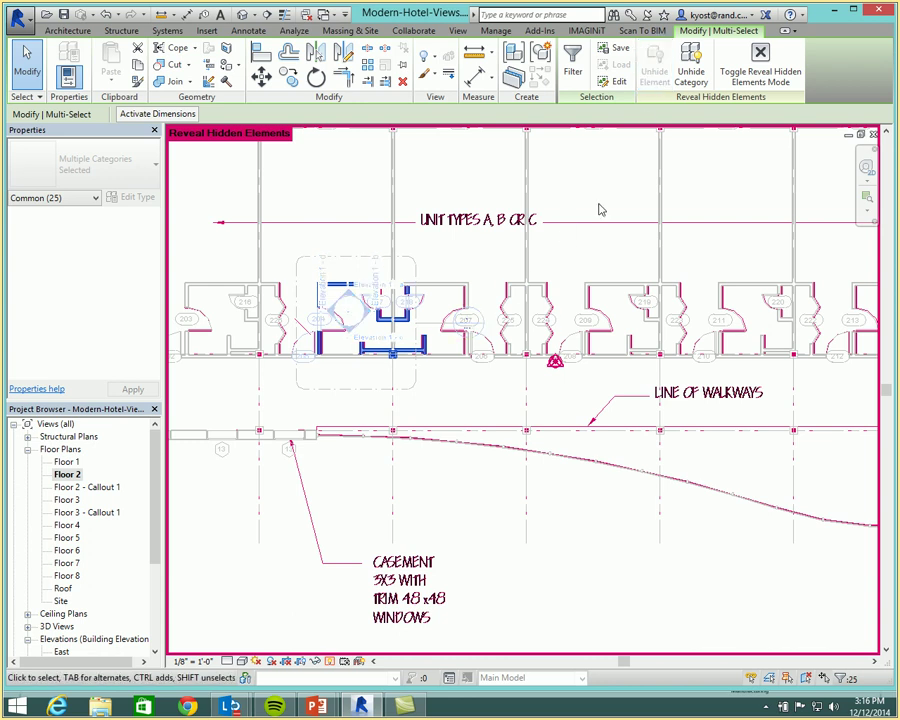
{"action": "left_click", "coordinate": [760, 62]}
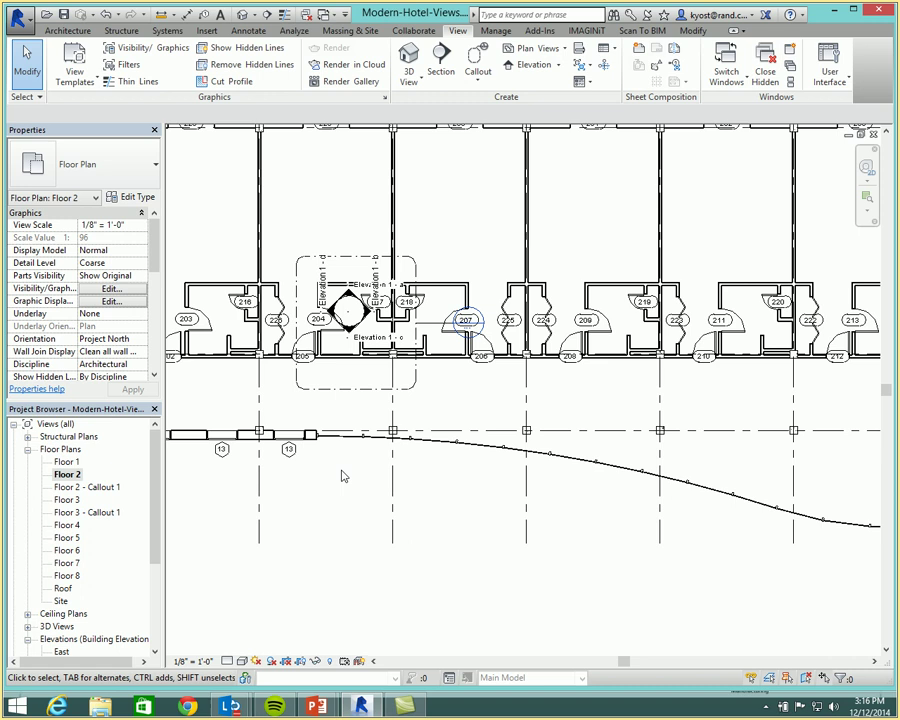
{"action": "middle_click_drag", "start_coordinate": [341, 474], "coordinate": [459, 502]}
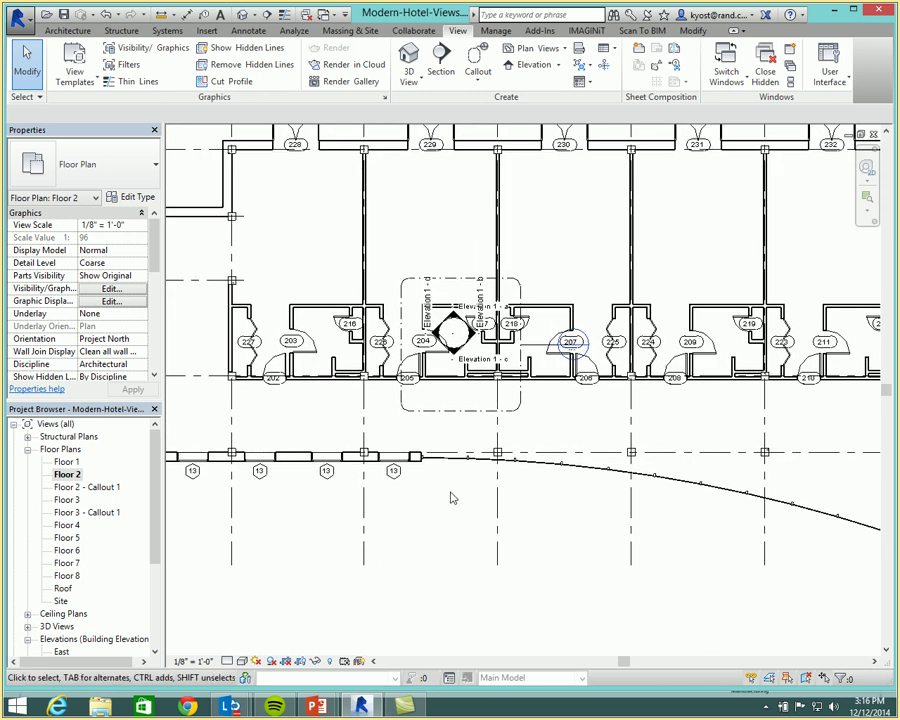